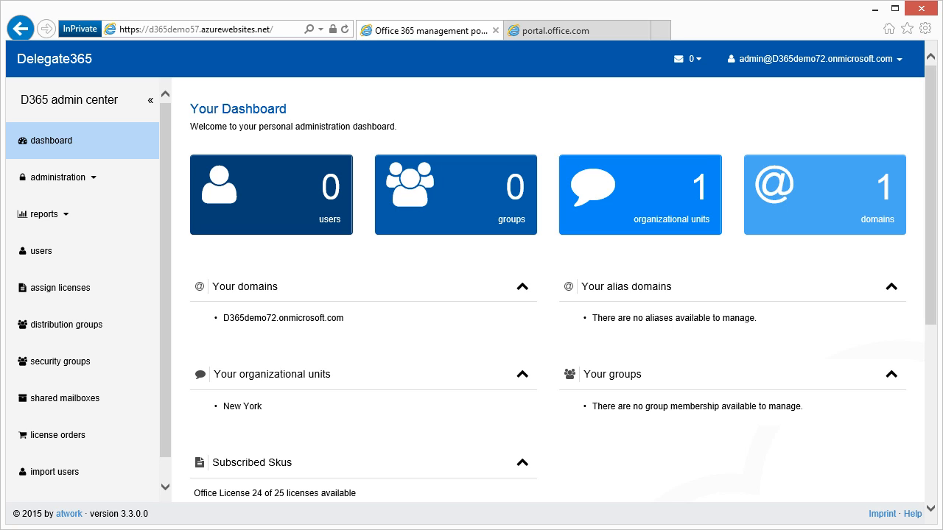
# Start a new user in the users section with first name Paul and last name McCartney.
pyautogui.click(105, 251)
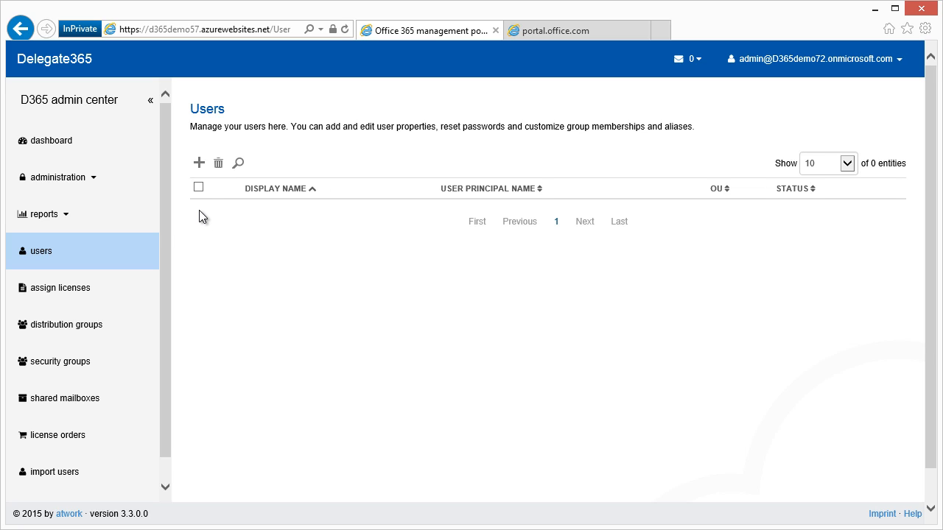
pyautogui.click(203, 166)
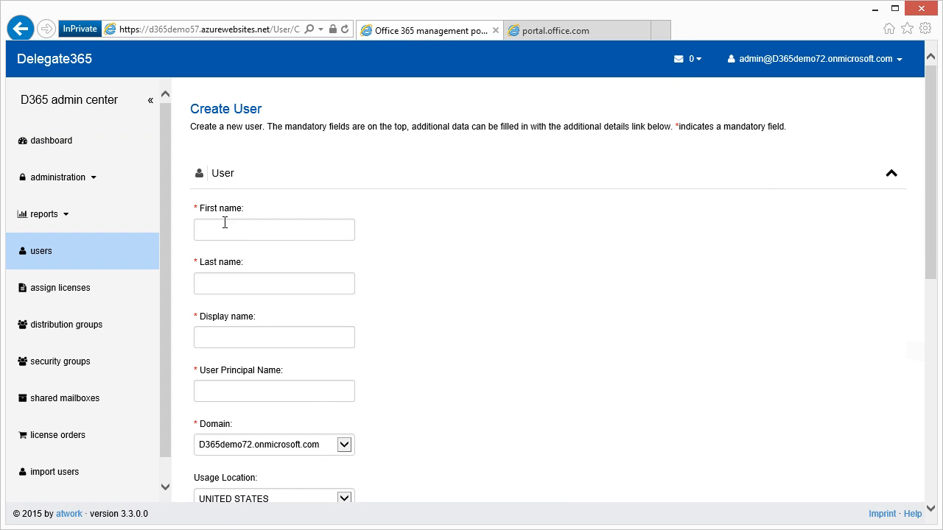
pyautogui.click(254, 224)
pyautogui.write('Paul')
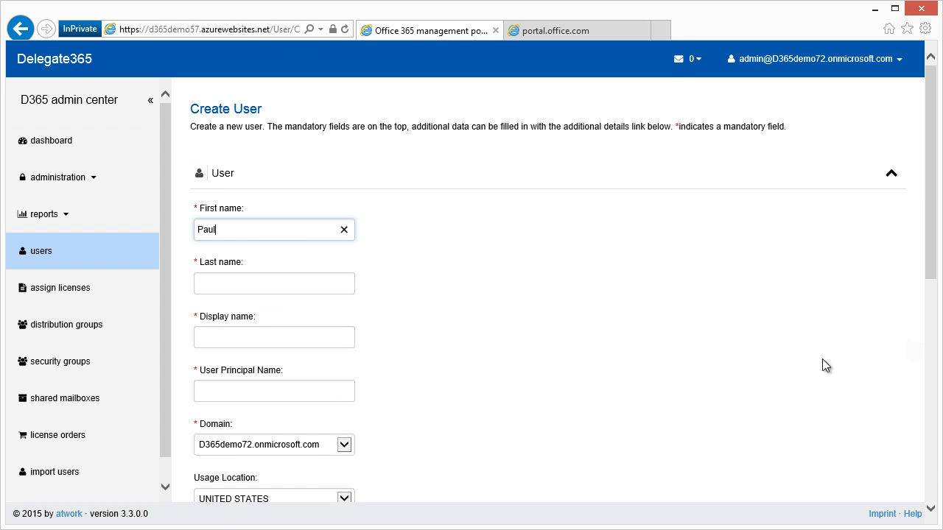
pyautogui.press('Tab')
pyautogui.write('McCartney')
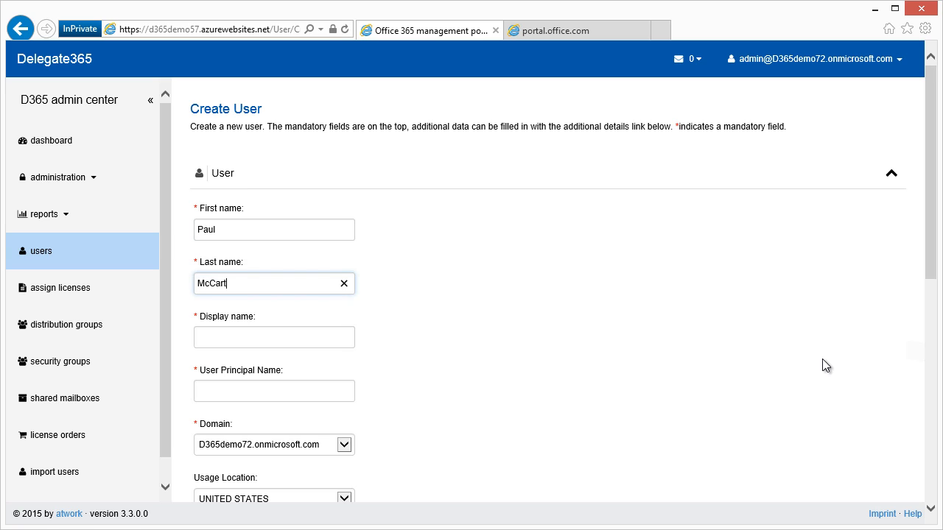
pyautogui.press('Tab')
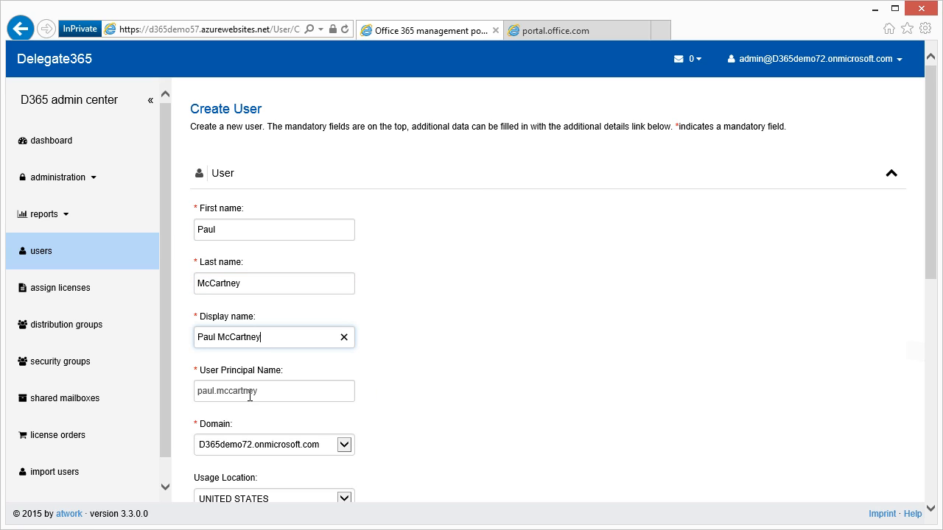
# Shorten the new user's User Principal Name to the lowercase first name only.
pyautogui.moveTo(214, 390); pyautogui.dragTo(336, 389)
pyautogui.press('BackSpace')
pyautogui.press('Tab')
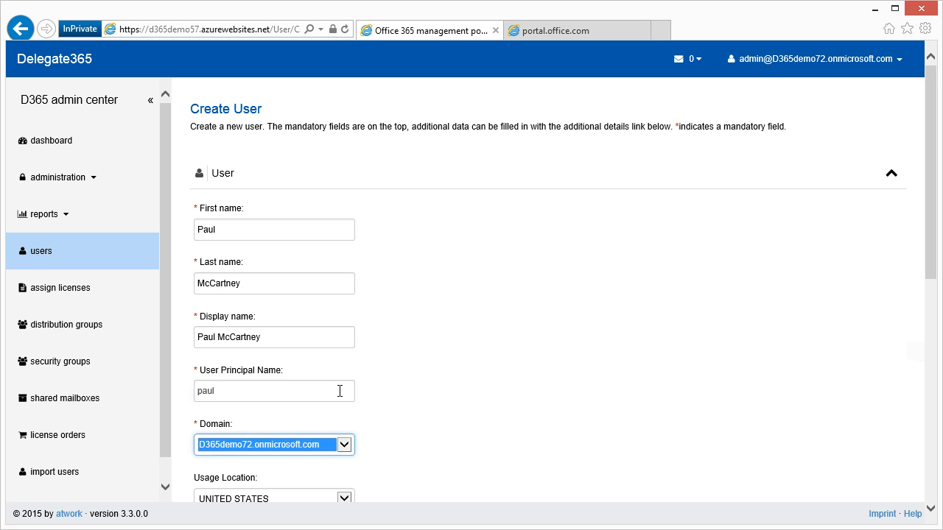
# Keep the New York OU, glance at the additional details, and create the user without an Office License.
pyautogui.scroll(-3, 474, 391)
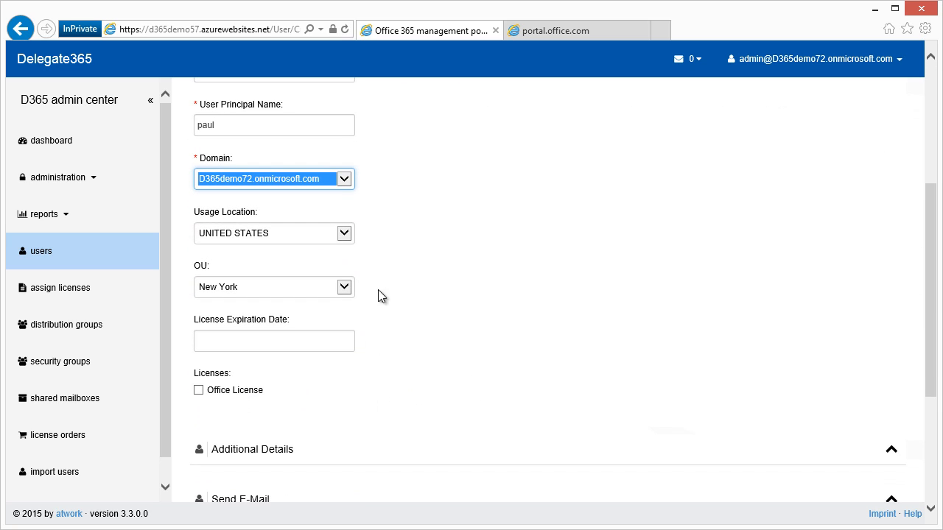
pyautogui.click(347, 288)
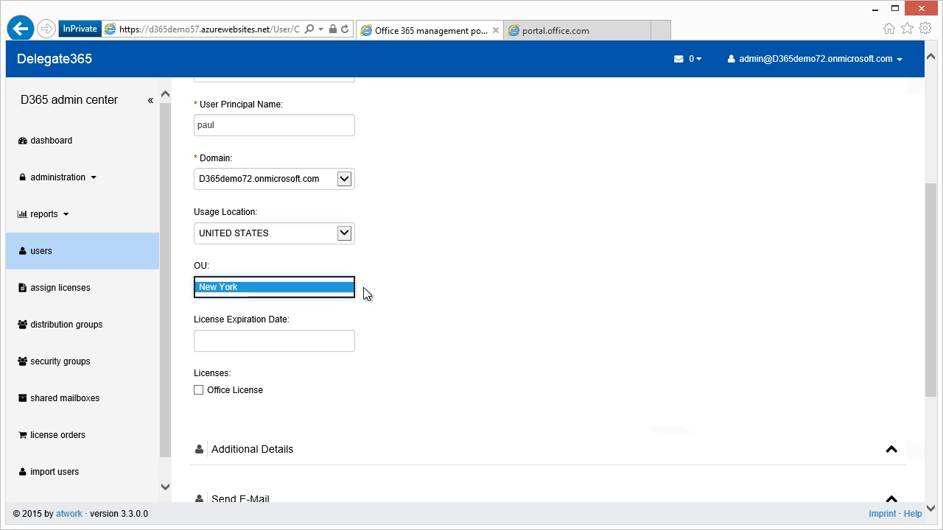
pyautogui.click(390, 285)
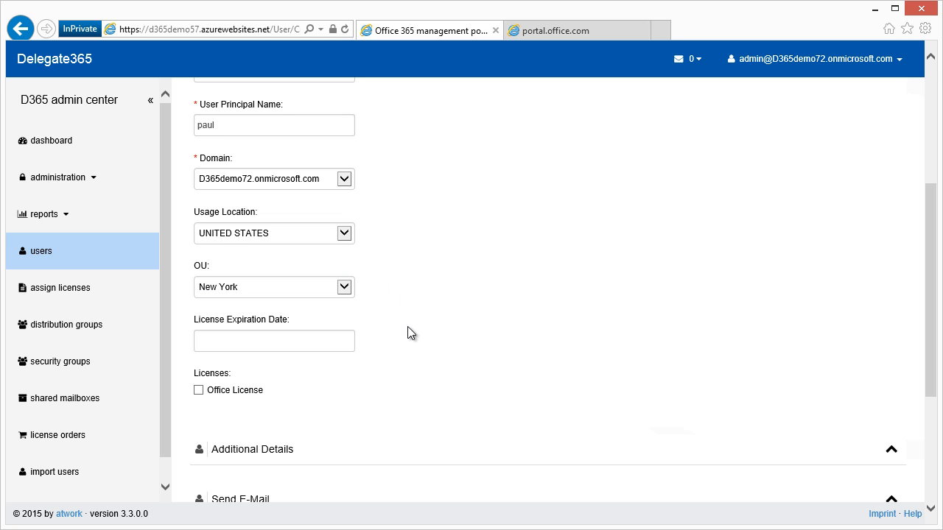
pyautogui.scroll(-3, 408, 333)
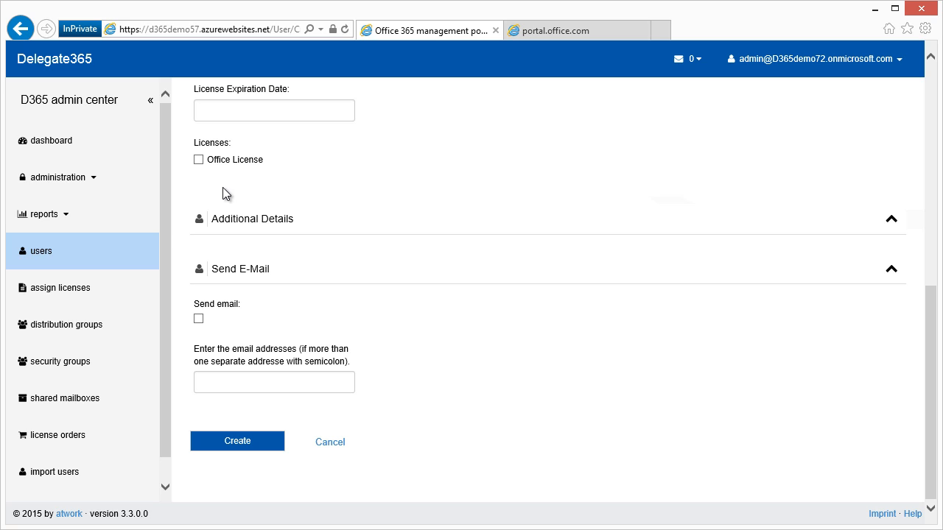
pyautogui.click(892, 221)
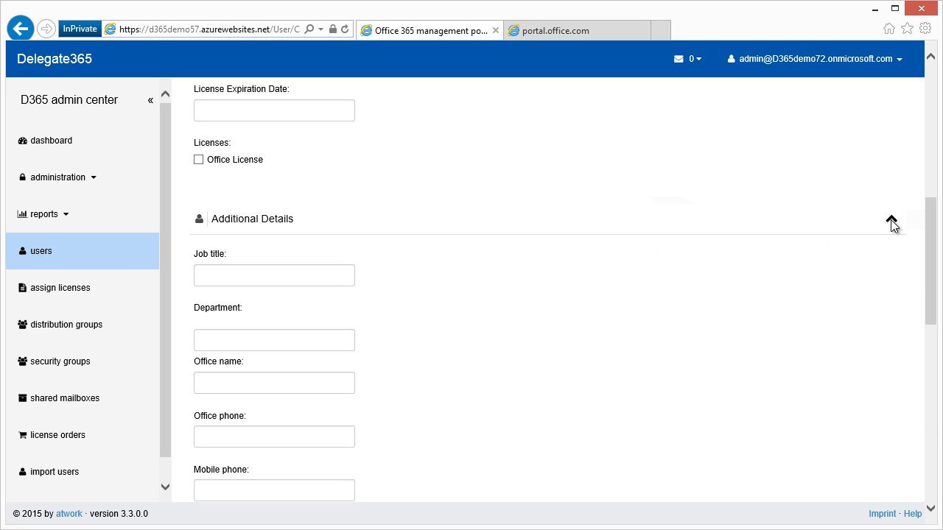
pyautogui.click(890, 219)
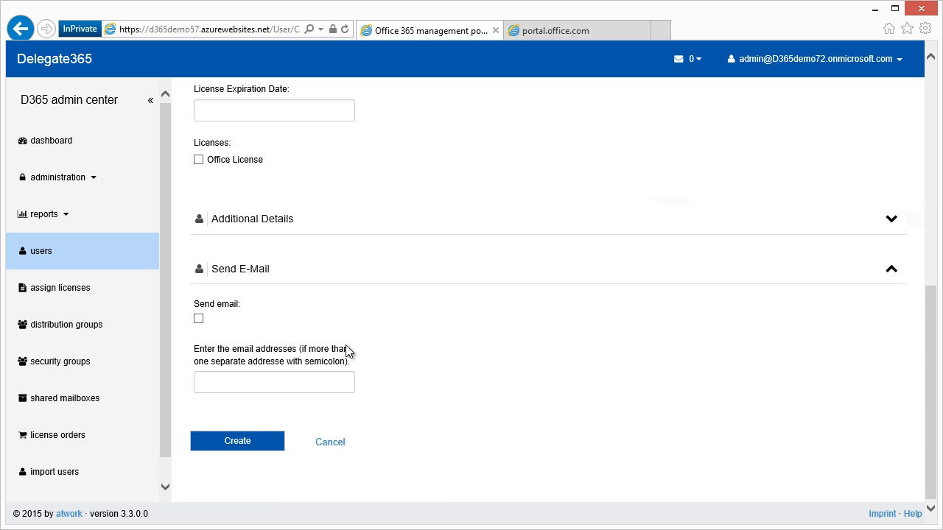
pyautogui.click(270, 443)
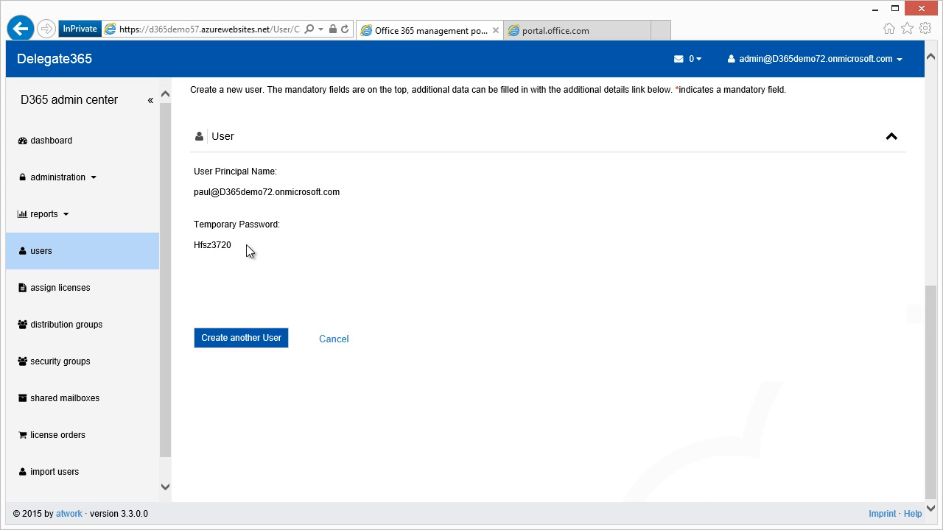
# Select the new account's principal name and temporary password for the notes, and return to the users list.
pyautogui.moveTo(246, 244); pyautogui.dragTo(195, 175)
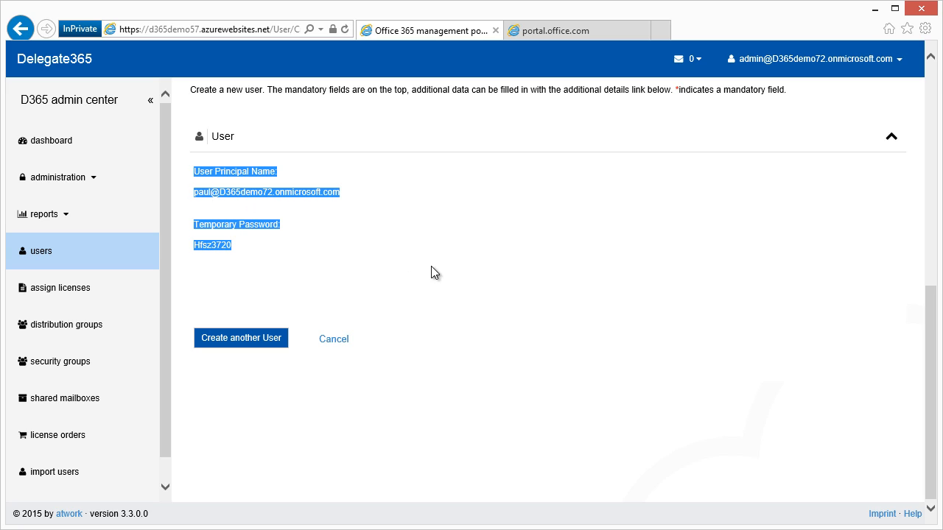
pyautogui.hotkey('alt', 'Tab')
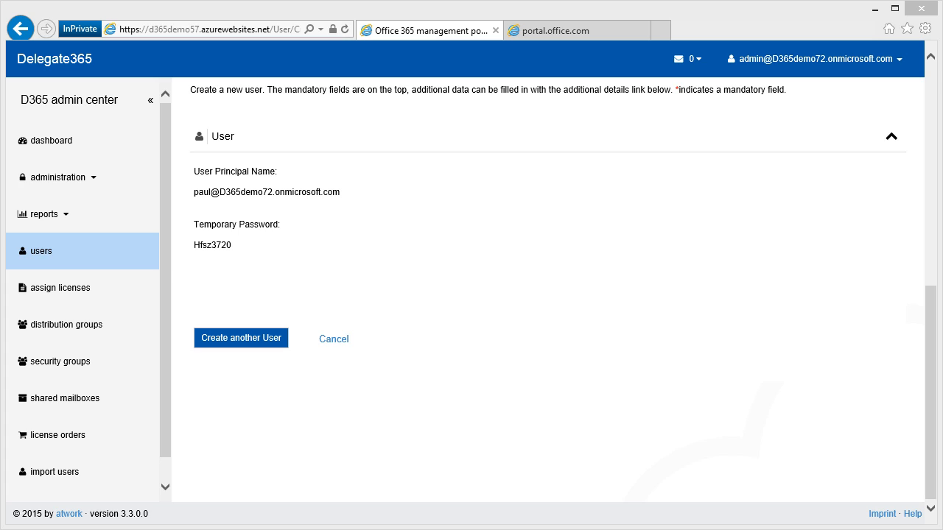
pyautogui.click(339, 341)
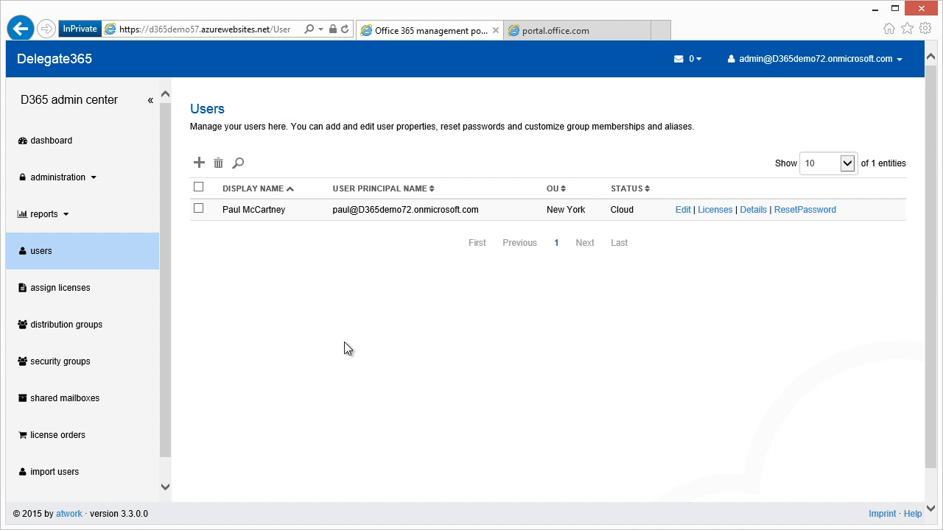
# Switch to the Office 365 admin center and view Paul McCartney's account details among the active users.
pyautogui.click(296, 214)
pyautogui.click(620, 33)
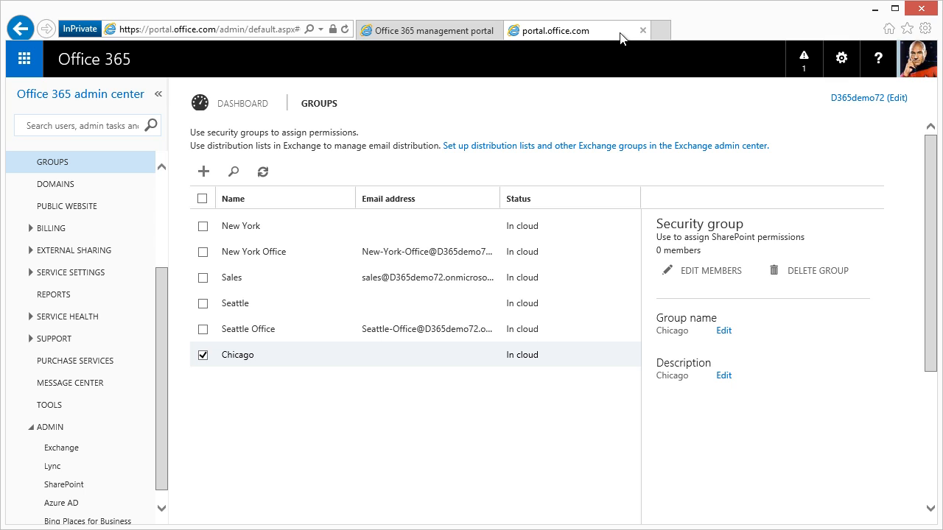
pyautogui.click(159, 182)
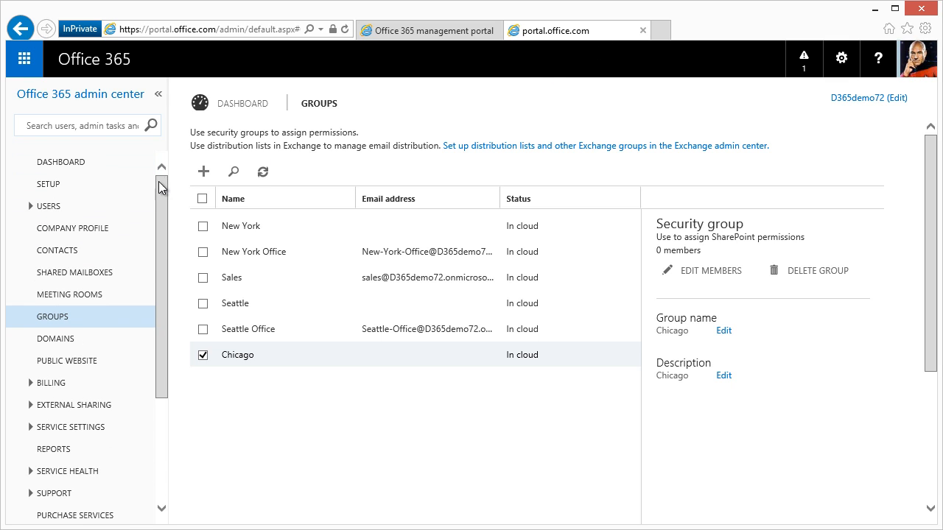
pyautogui.click(49, 206)
pyautogui.click(68, 223)
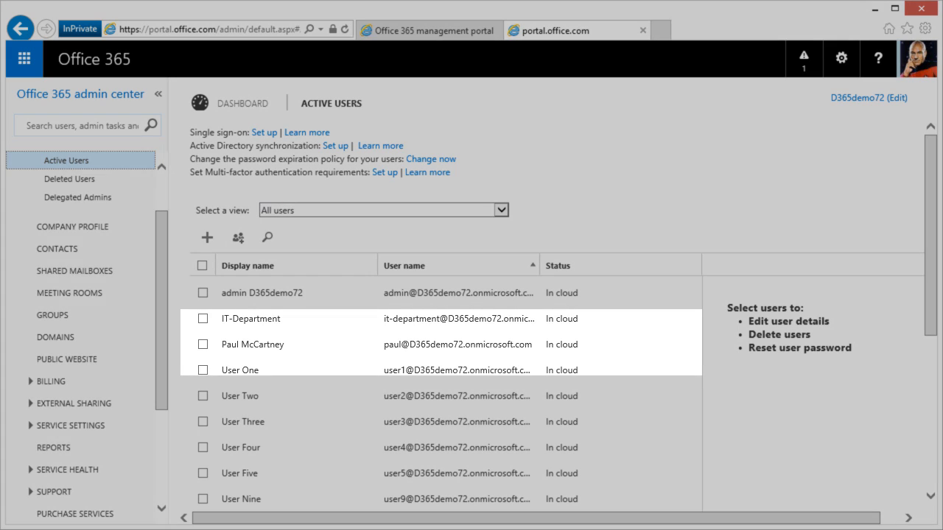
pyautogui.click(348, 347)
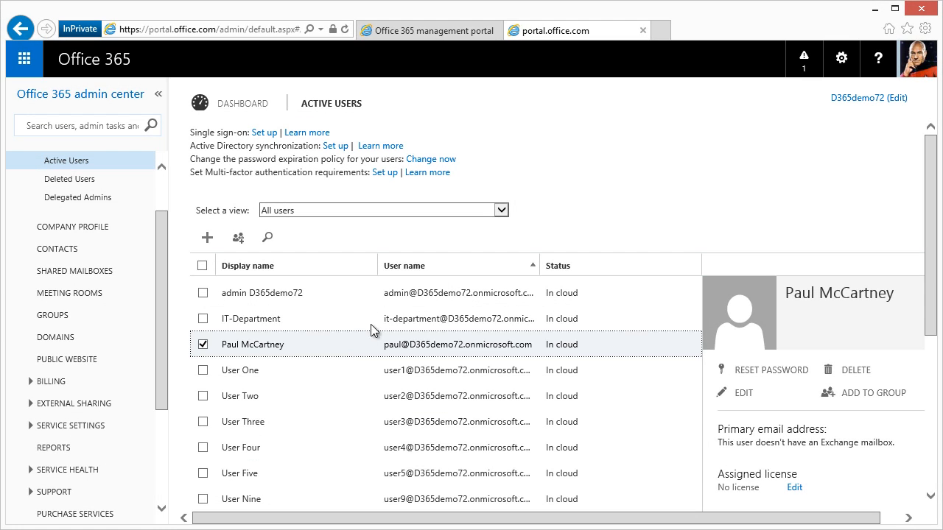
# Switch back to Delegate365 and start another user with first name John and last name Lennon.
pyautogui.click(457, 33)
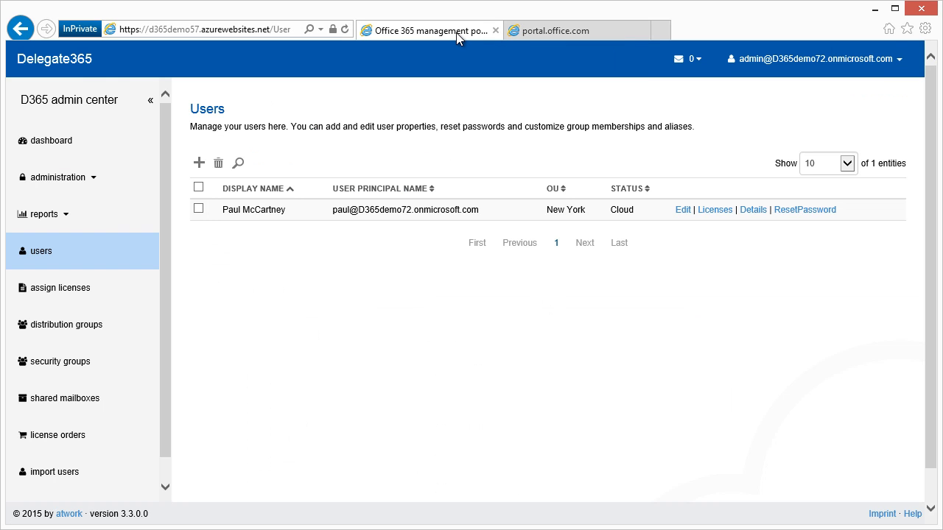
pyautogui.click(199, 163)
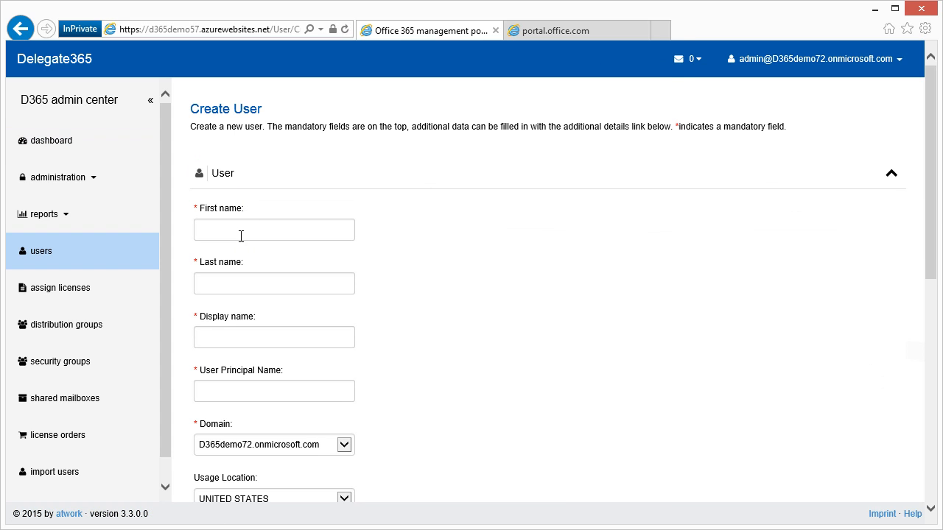
pyautogui.click(243, 234)
pyautogui.write('John')
pyautogui.press('Tab')
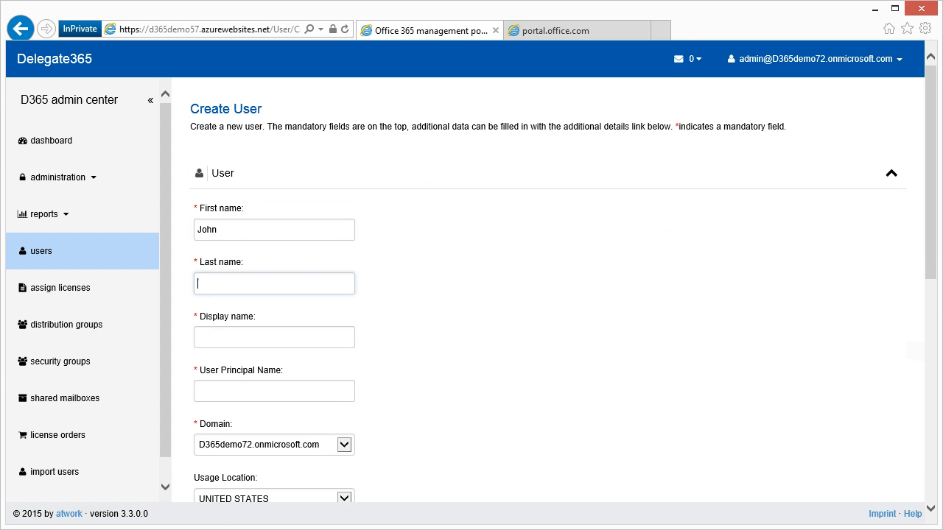
pyautogui.write('Lennon')
pyautogui.press('Tab')
pyautogui.press('Tab')
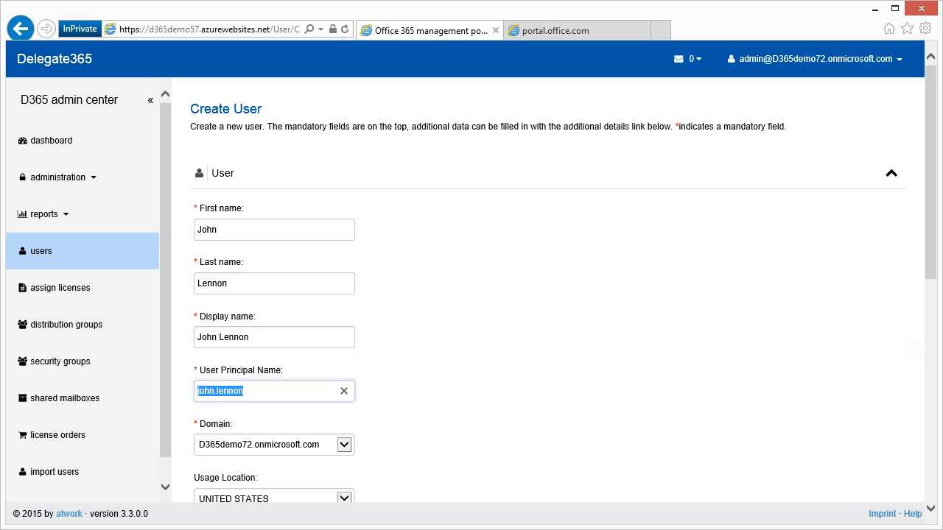
# Remove the last-name part from John Lennon's User Principal Name, leaving only the first name.
pyautogui.press('End')
pyautogui.hotkey('ctrl', 'shift', 'Left')
pyautogui.hotkey('shift', 'Left')
pyautogui.press('BackSpace')
# Keep the New York OU, assign the Office License, and create the user.
pyautogui.moveTo(932, 236); pyautogui.dragTo(932, 368)
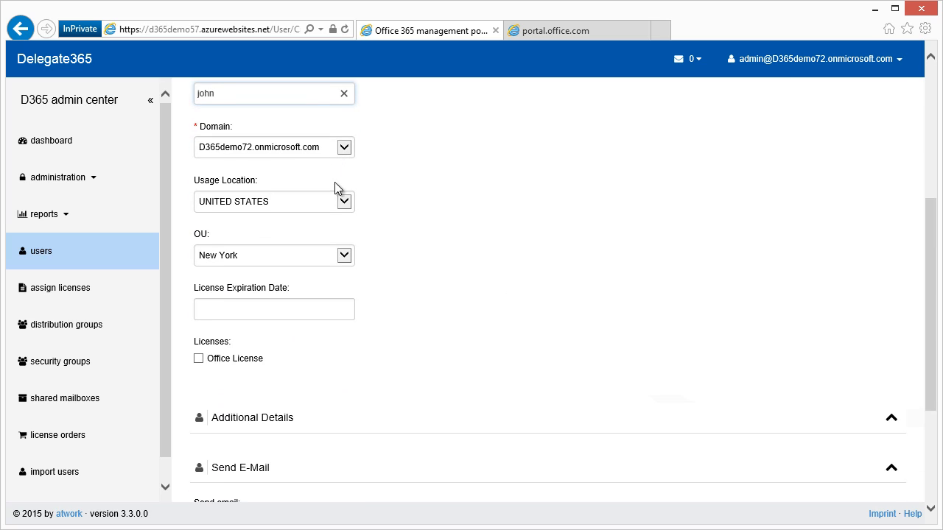
pyautogui.click(343, 258)
pyautogui.click(348, 257)
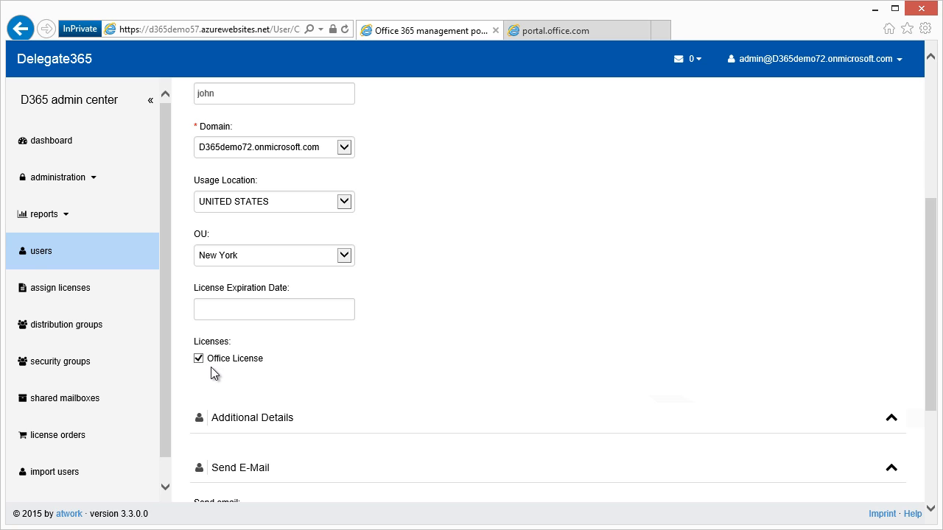
pyautogui.moveTo(935, 347); pyautogui.dragTo(929, 453)
pyautogui.click(240, 446)
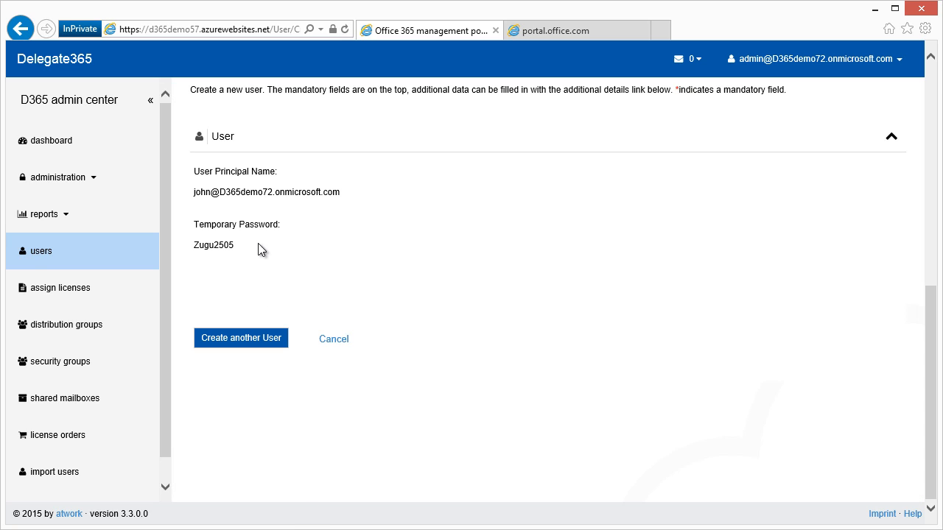
# Select the second account's principal name and temporary password, and go back to the users list.
pyautogui.moveTo(258, 250); pyautogui.dragTo(195, 176)
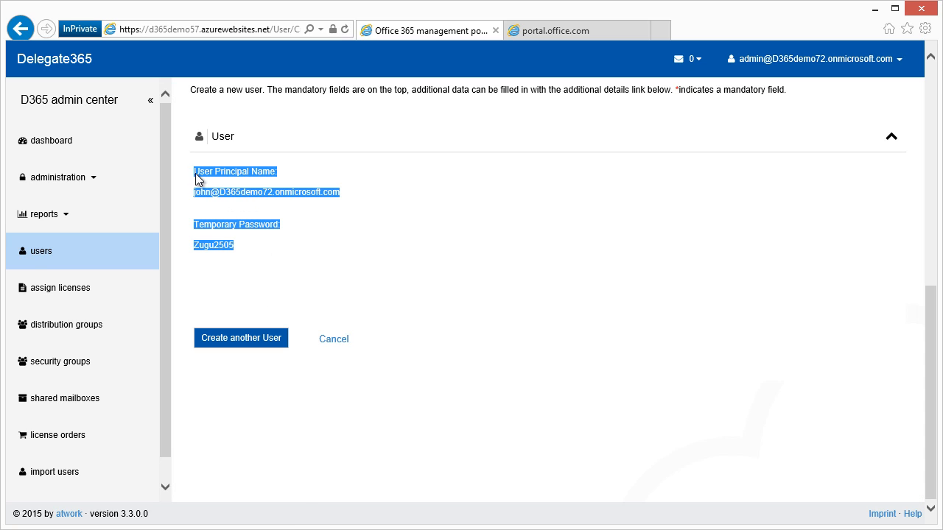
pyautogui.click(338, 344)
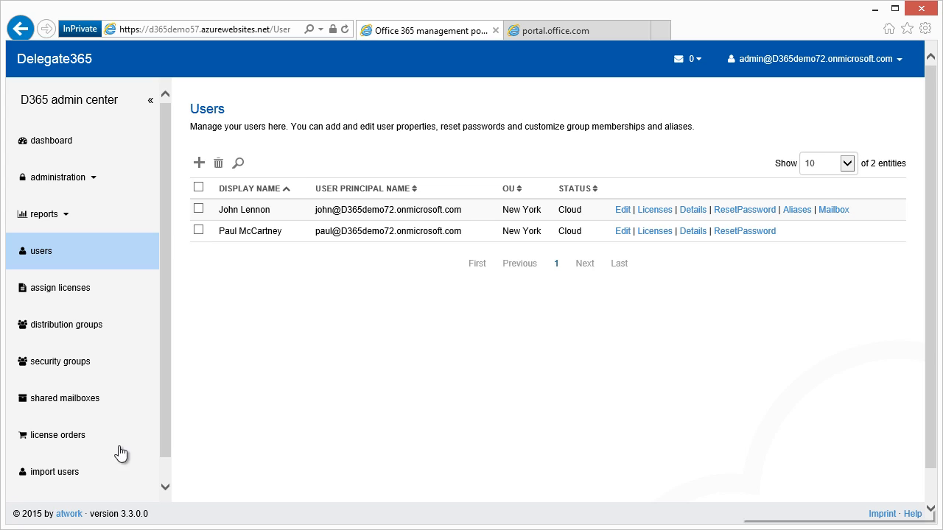
# Start a new administrator under manage administrators and paste Paul McCartney's account address as the User Principal Name.
pyautogui.click(114, 187)
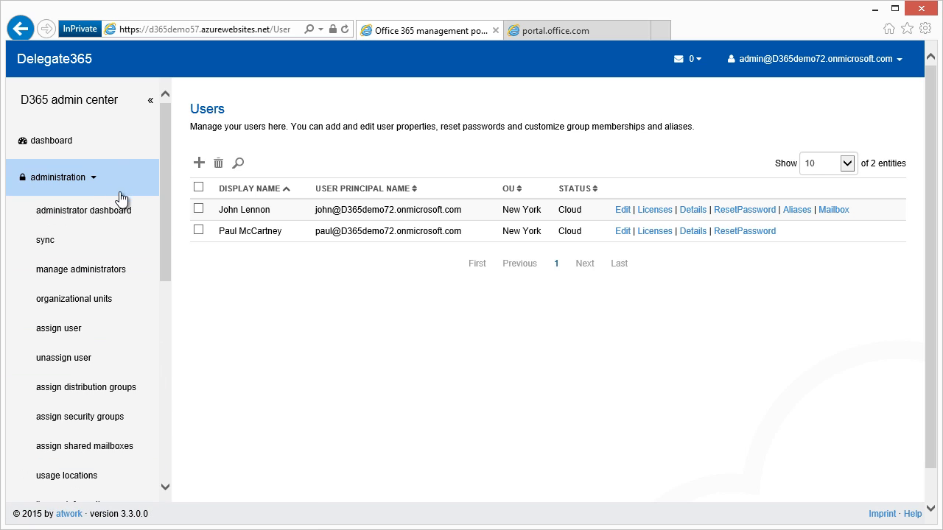
pyautogui.click(141, 274)
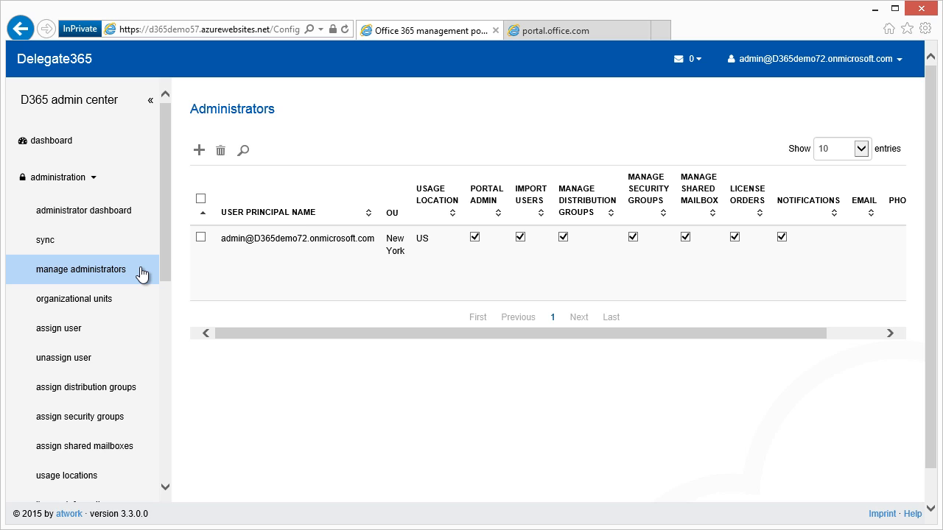
pyautogui.click(201, 151)
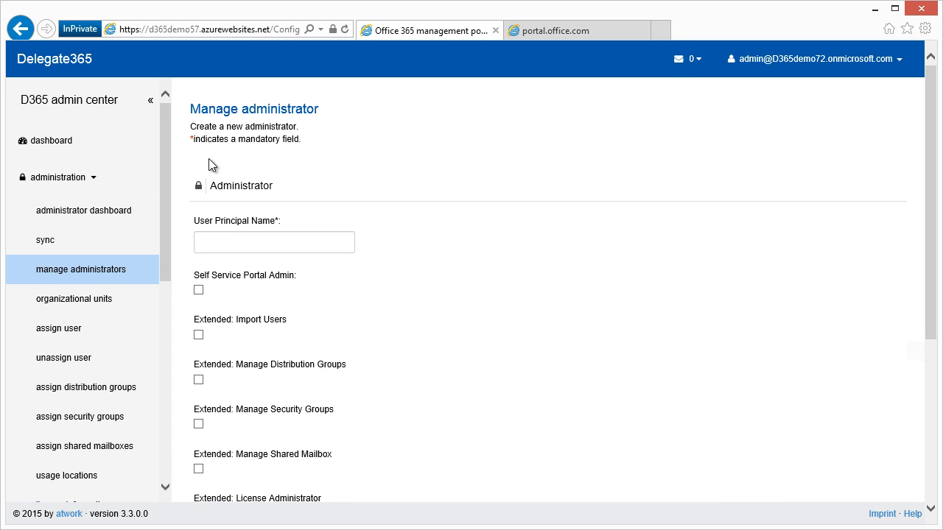
pyautogui.click(244, 242)
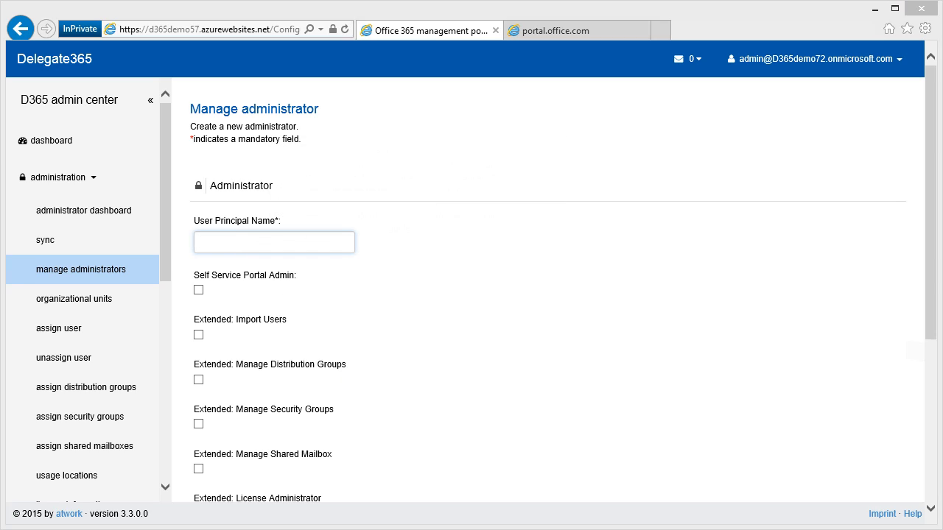
pyautogui.rightClick(204, 250)
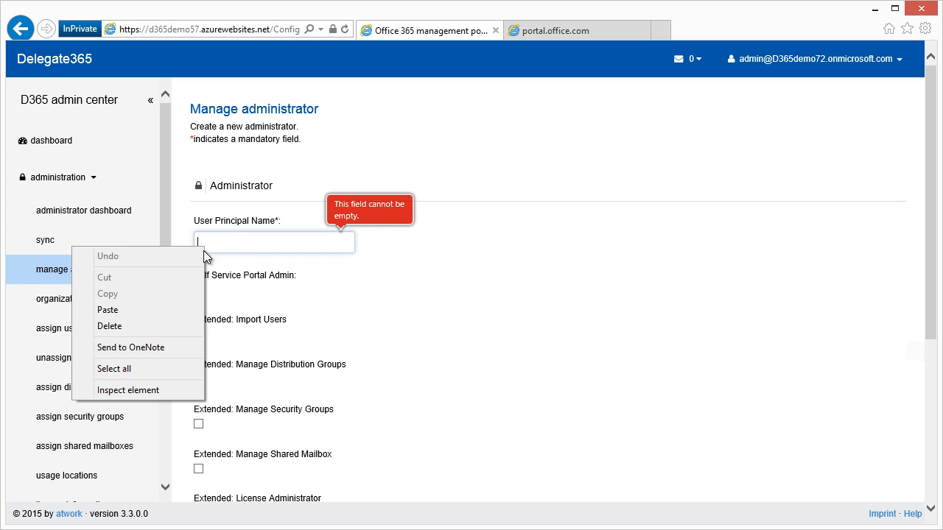
pyautogui.click(108, 309)
pyautogui.click(552, 427)
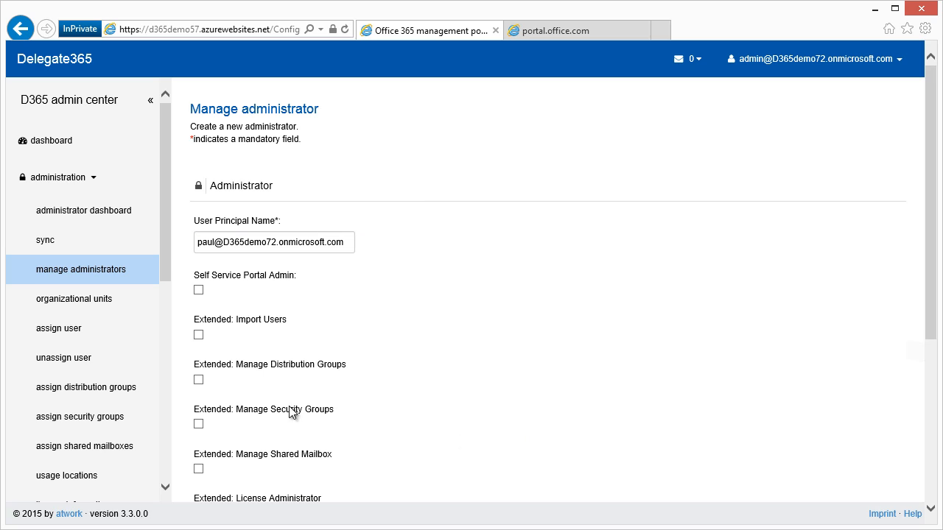
# Grant Paul McCartney the Manage Distribution Groups and Manage Security Groups permissions and save the new administrator.
pyautogui.click(199, 380)
pyautogui.click(200, 425)
pyautogui.click(198, 469)
pyautogui.moveTo(933, 302); pyautogui.dragTo(933, 462)
pyautogui.click(245, 442)
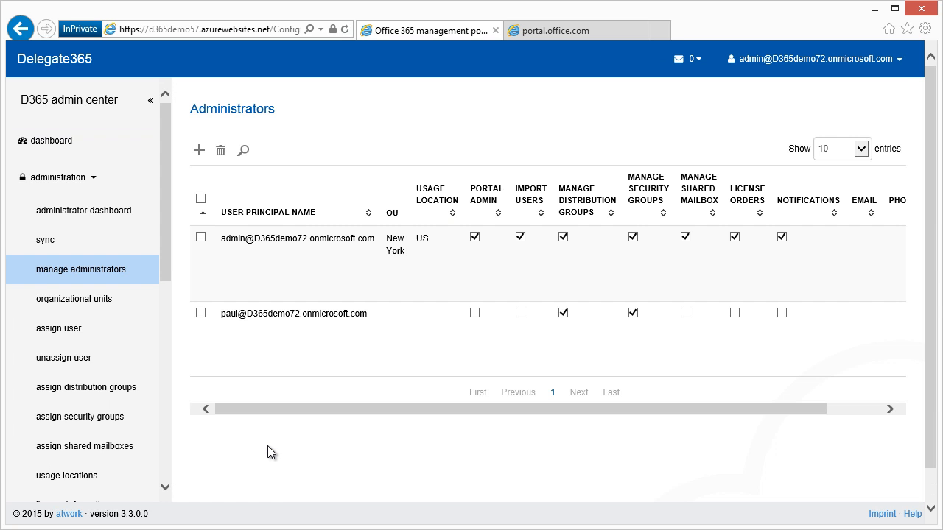
# Add Paul McCartney's administrator account to the D365demo72.onmicrosoft.com domain and save the assignment.
pyautogui.click(359, 334)
pyautogui.moveTo(668, 409); pyautogui.dragTo(800, 409)
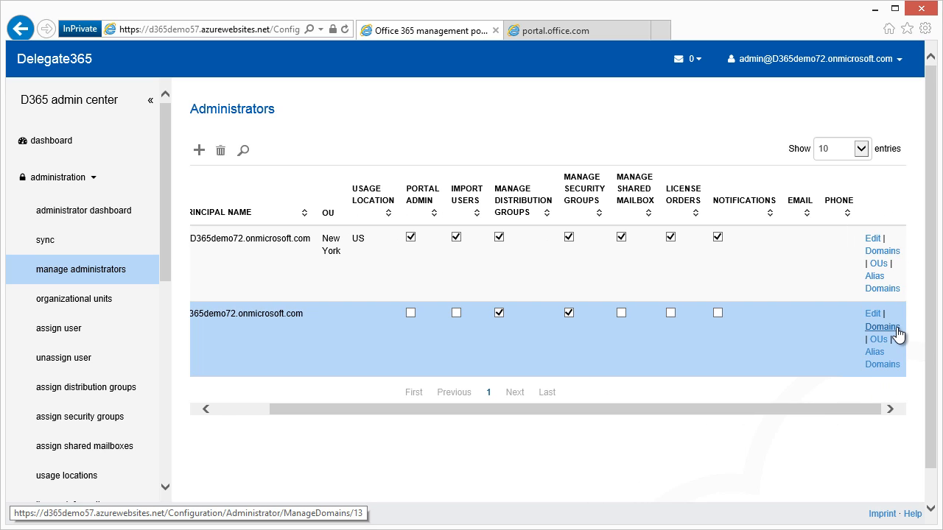
pyautogui.click(894, 327)
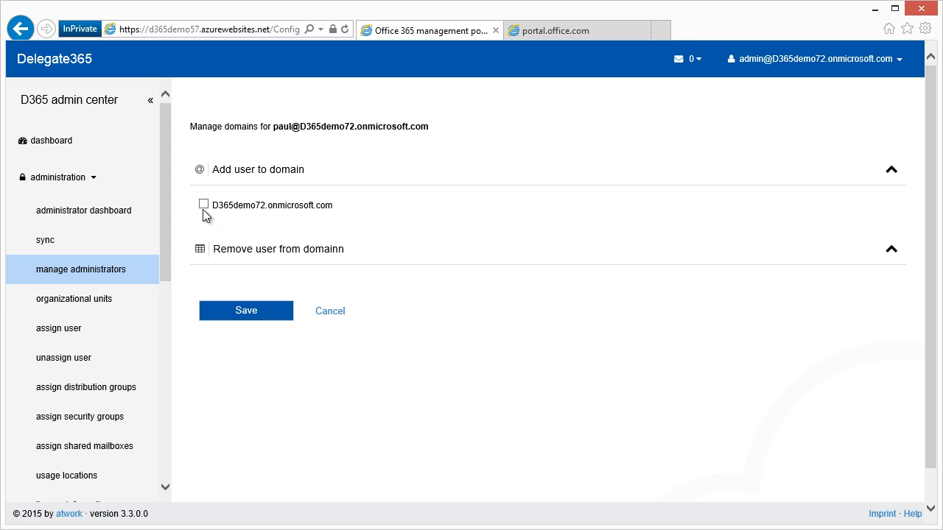
pyautogui.click(263, 314)
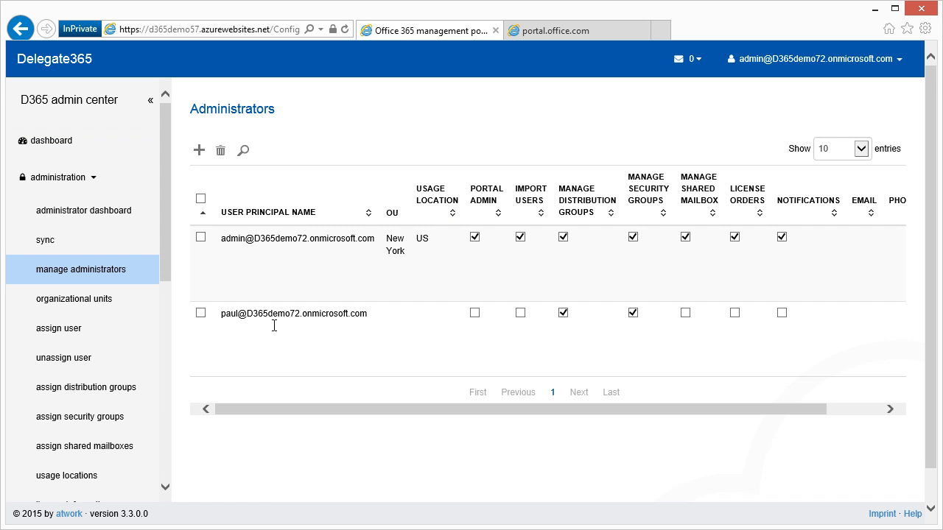
# Add Paul McCartney's administrator account to the New York OU and save the assignment.
pyautogui.moveTo(388, 408); pyautogui.dragTo(567, 412)
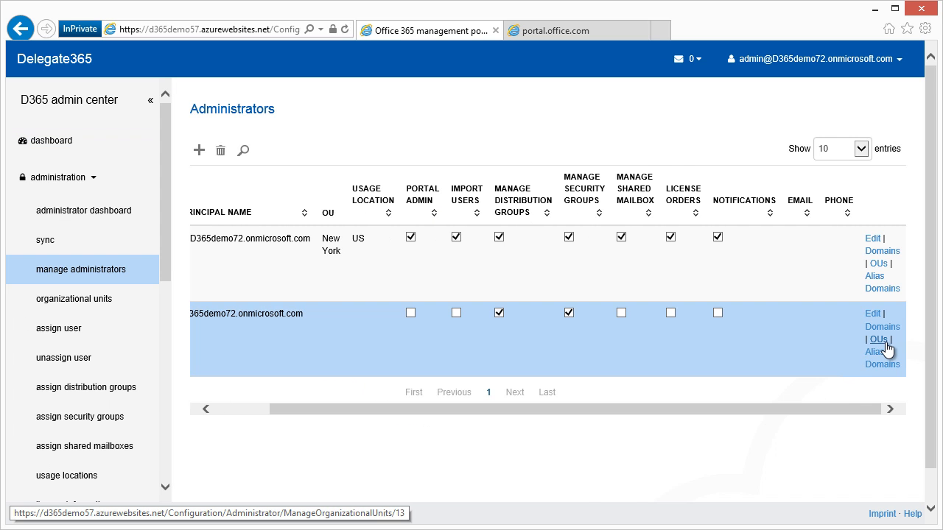
pyautogui.click(879, 339)
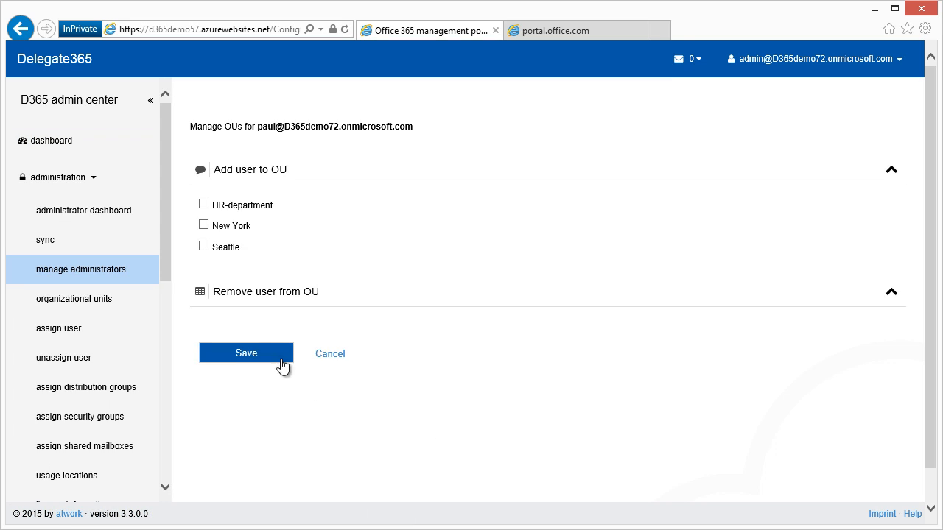
pyautogui.click(270, 357)
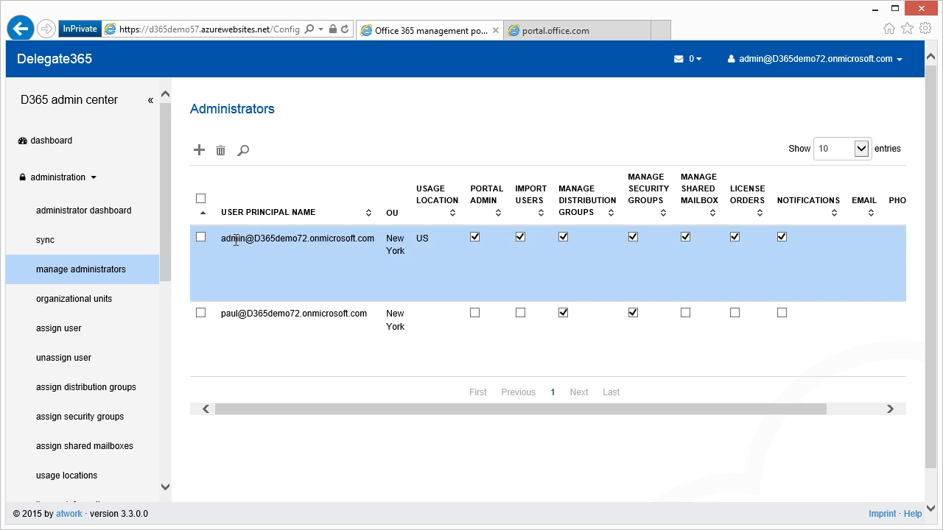
pyautogui.click(199, 150)
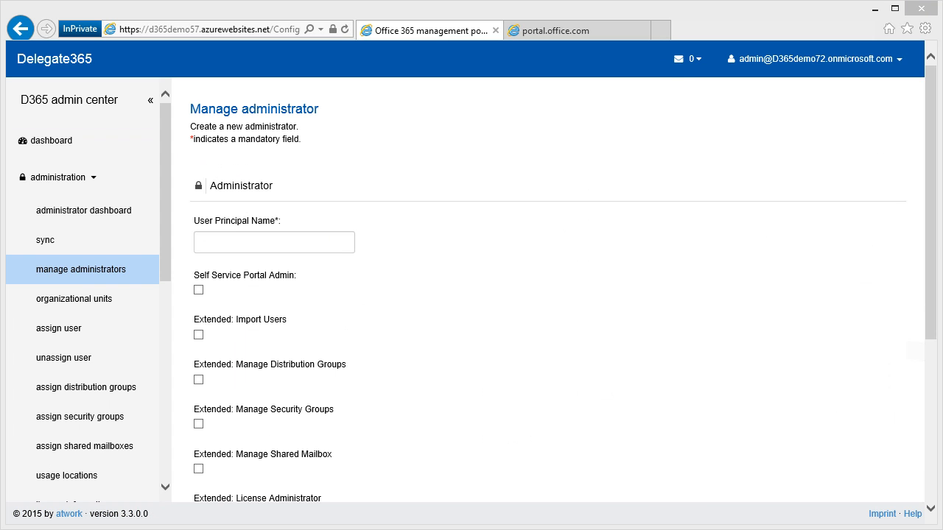
pyautogui.click(321, 242)
pyautogui.hotkey('ctrl', 'v')
pyautogui.click(323, 424)
pyautogui.click(198, 379)
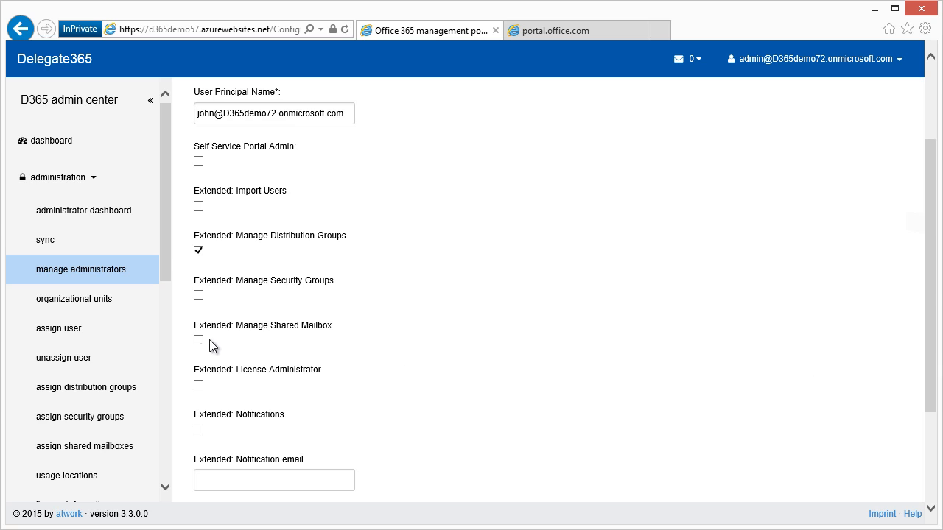
pyautogui.click(198, 342)
pyautogui.scroll(-2, 893, 461)
pyautogui.click(265, 429)
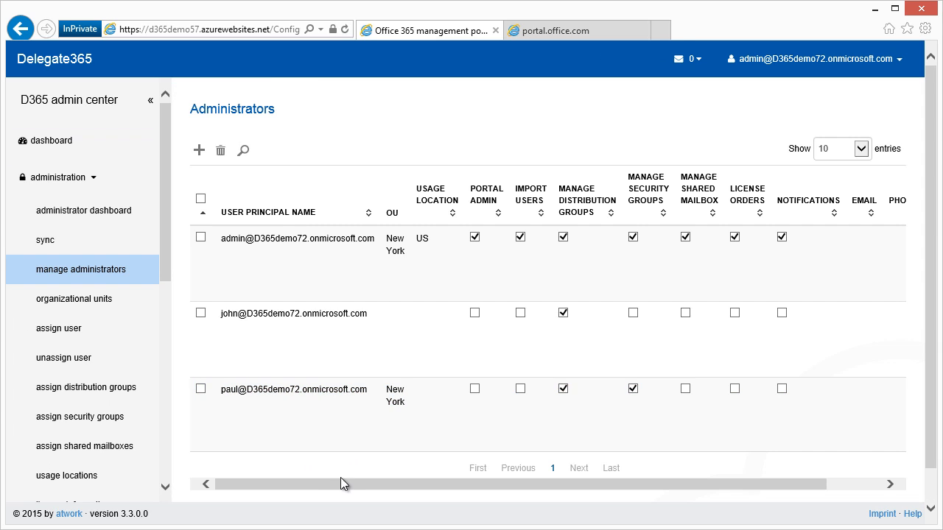
# Add John Lennon's administrator account to the D365demo72.onmicrosoft.com domain and save the assignment.
pyautogui.click(436, 357)
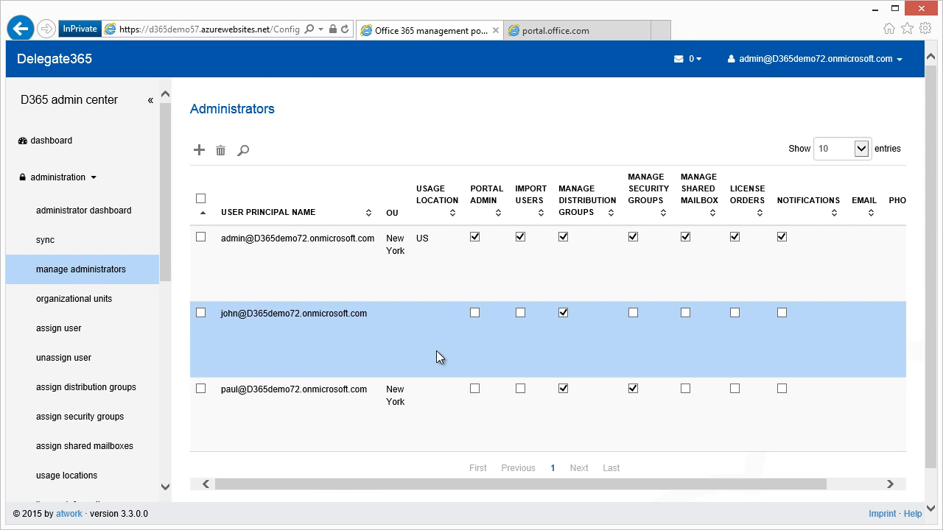
pyautogui.moveTo(515, 486); pyautogui.dragTo(599, 486)
pyautogui.click(895, 326)
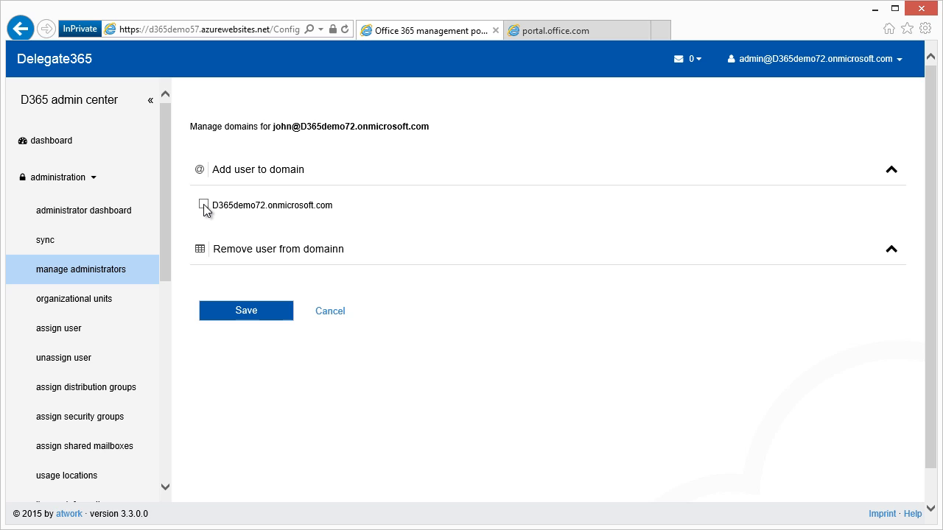
pyautogui.click(203, 204)
pyautogui.click(277, 318)
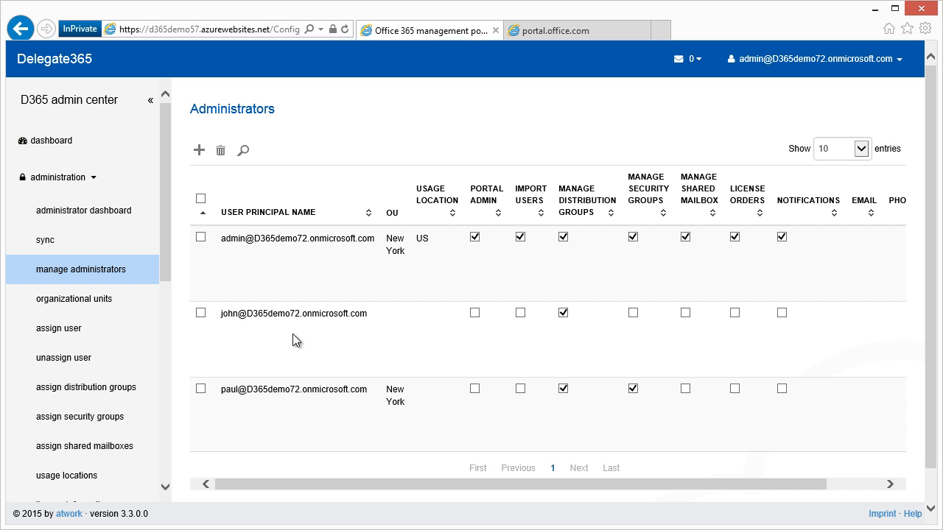
# Add John Lennon's administrator account to the Seattle OU and save the assignment.
pyautogui.moveTo(378, 485); pyautogui.dragTo(684, 485)
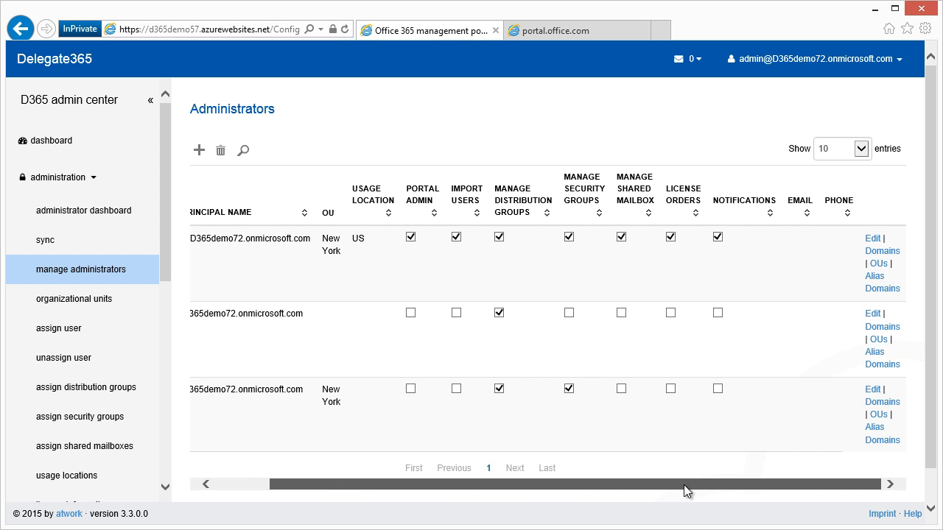
pyautogui.click(881, 340)
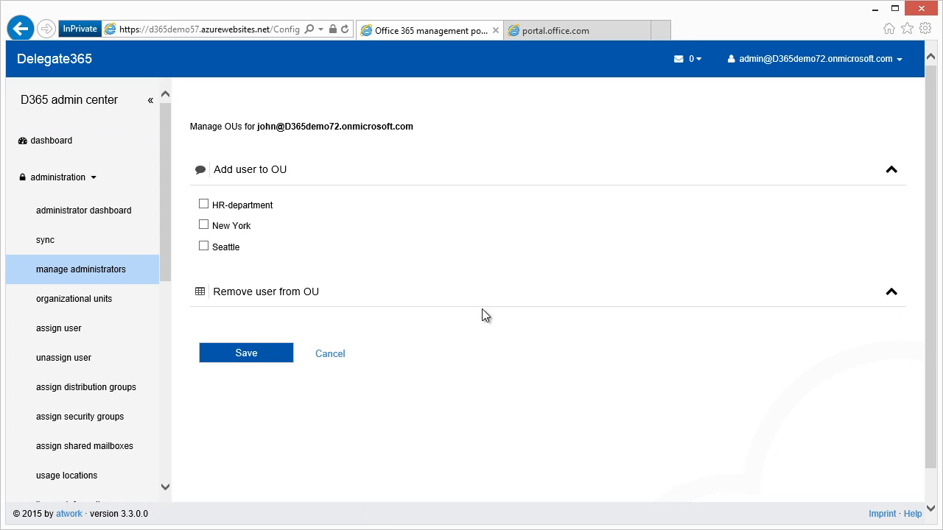
pyautogui.click(203, 248)
pyautogui.click(257, 355)
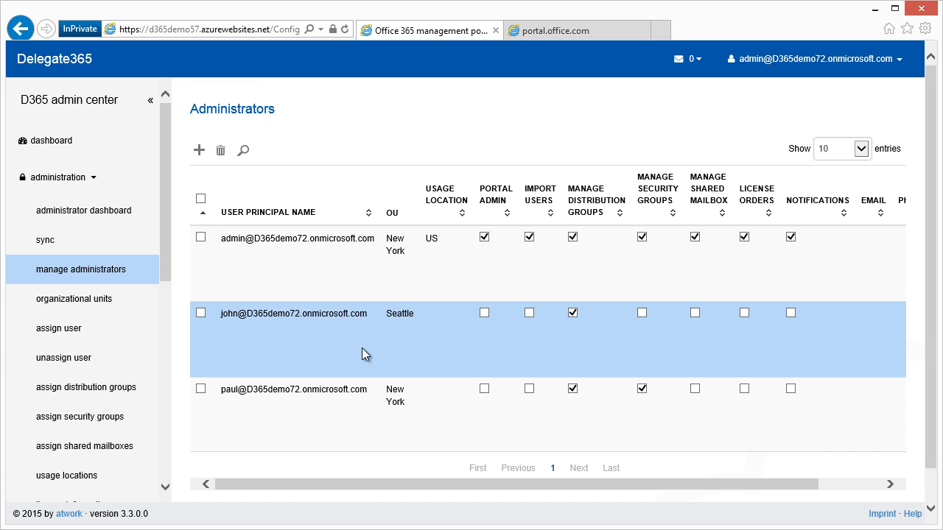
pyautogui.doubleClick(389, 214)
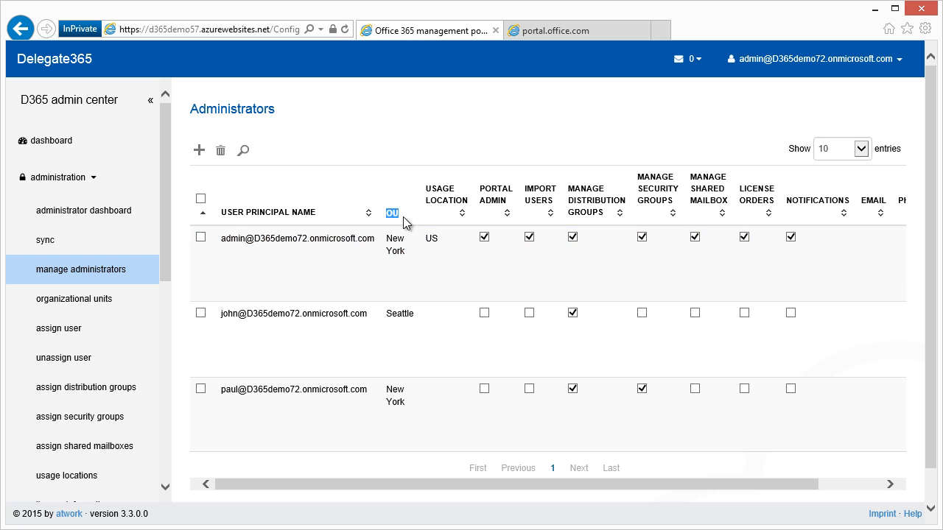
pyautogui.click(460, 505)
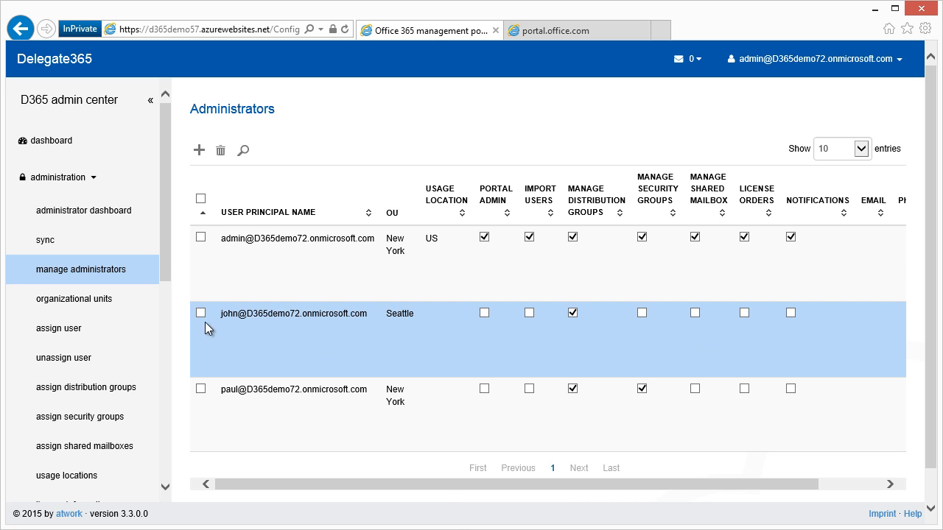
# Delete John Lennon's entry from the administrators list and confirm the deletion.
pyautogui.click(200, 312)
pyautogui.click(220, 153)
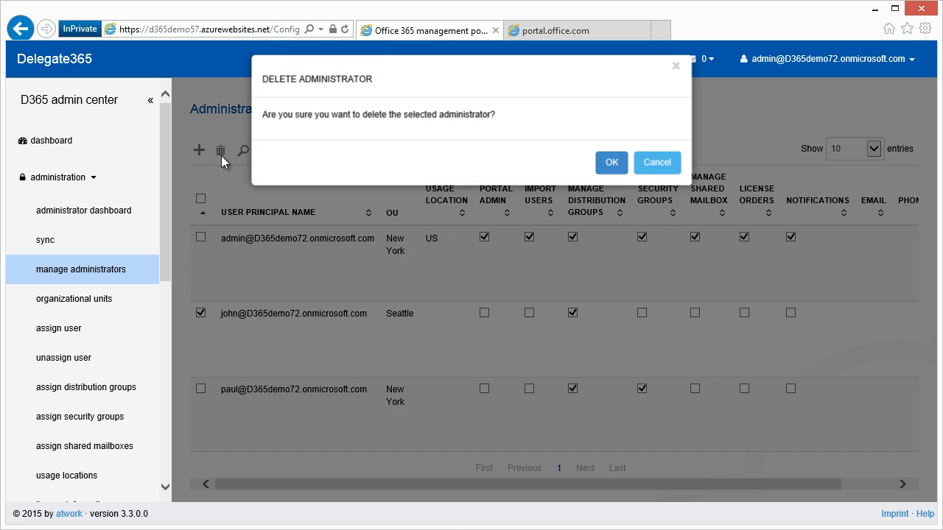
pyautogui.click(611, 171)
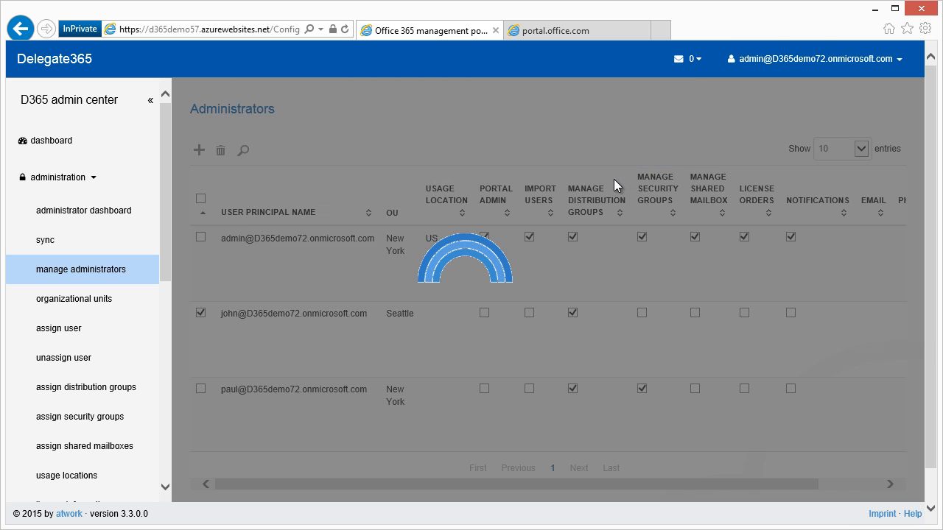